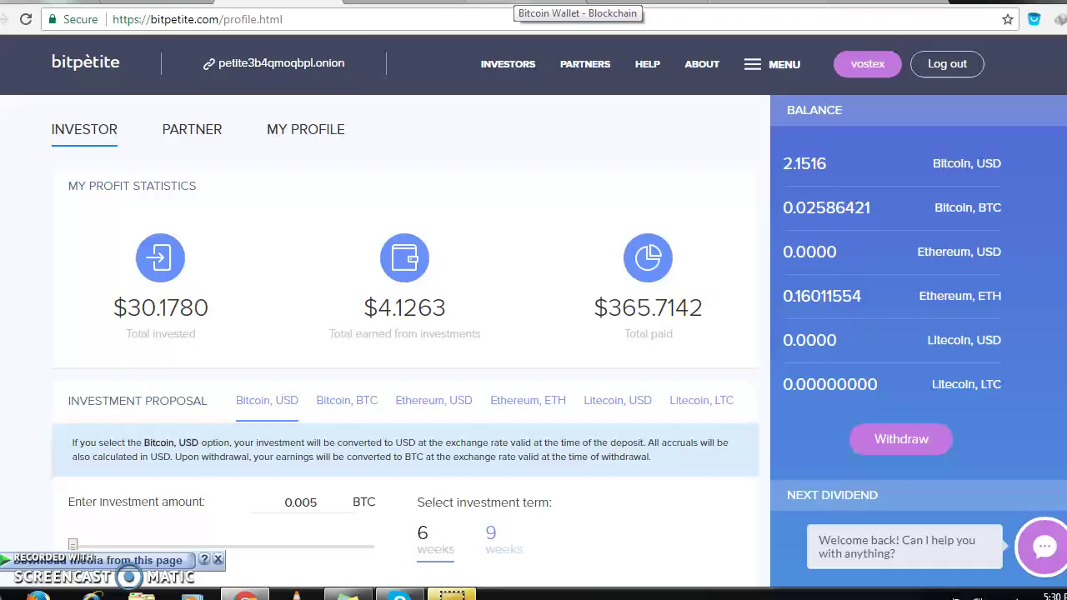
- Copy the Blockchain.info wallet's Bitcoin receiving address and go back to Bitpetite
click(593, 4)
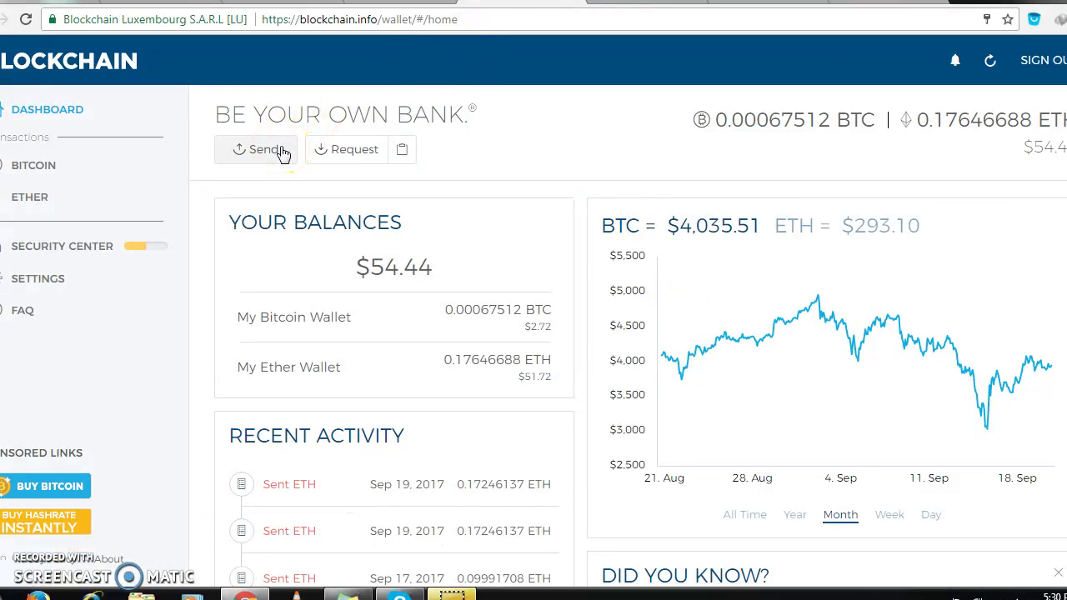
click(341, 151)
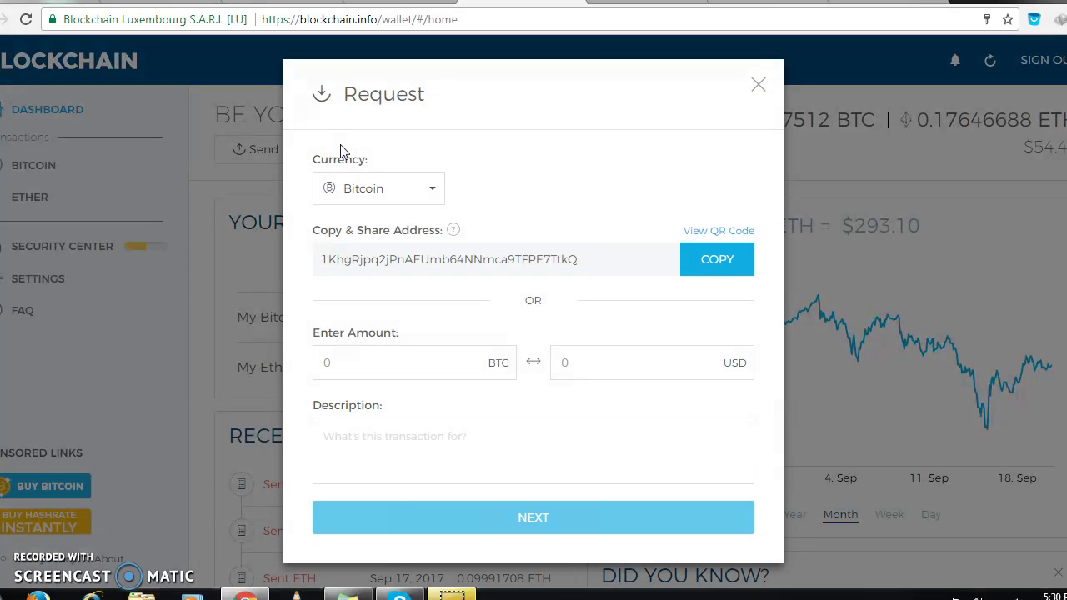
click(443, 202)
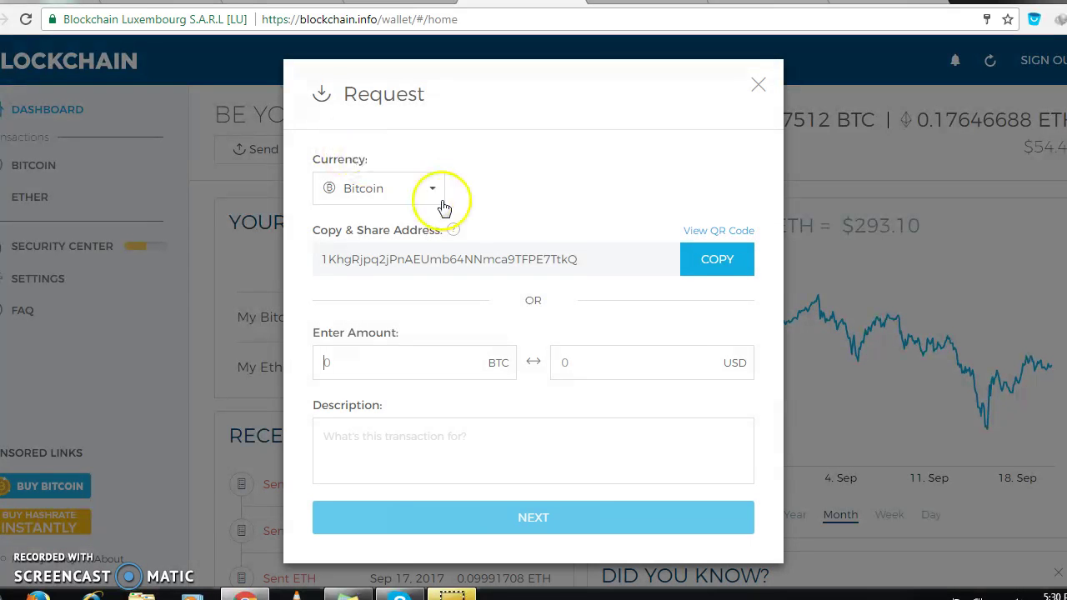
click(725, 267)
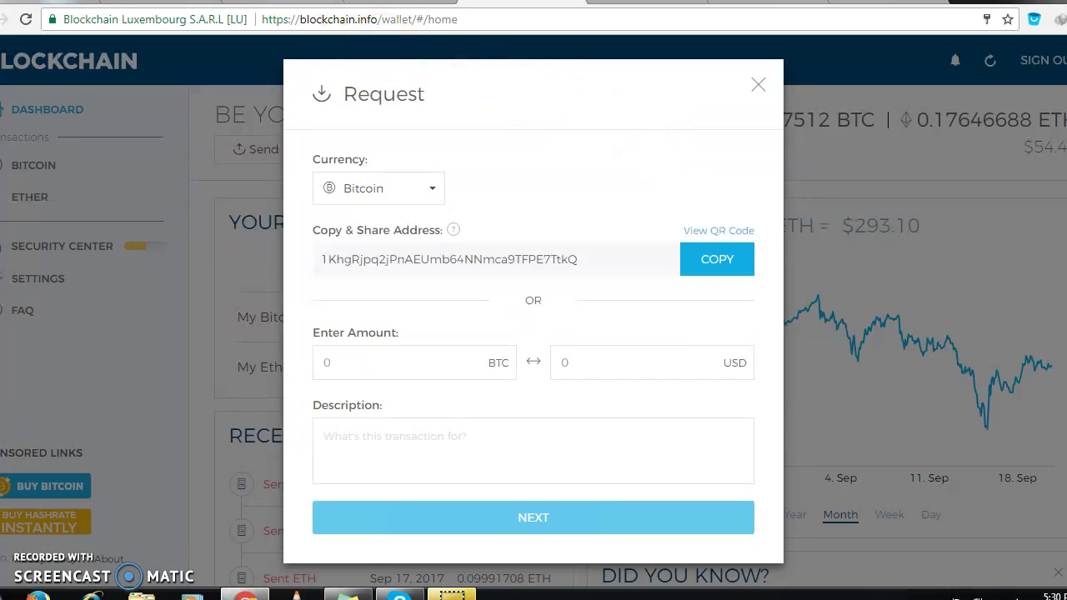
click(384, 3)
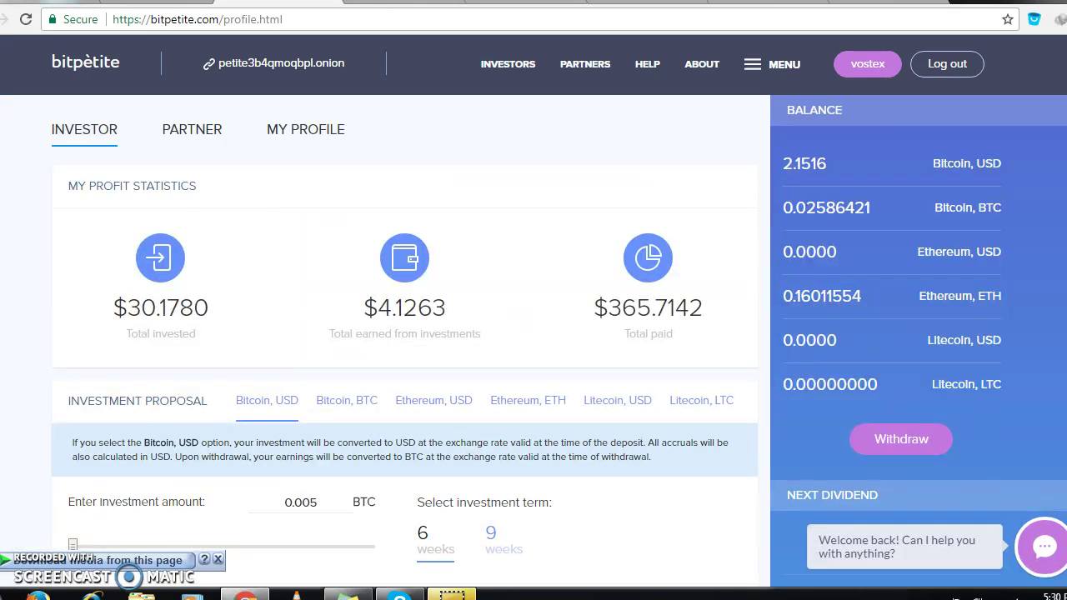
- Paste the copied wallet address into Bitpetite's Bitcoin withdrawal address field and scroll down to Save Profile
click(885, 438)
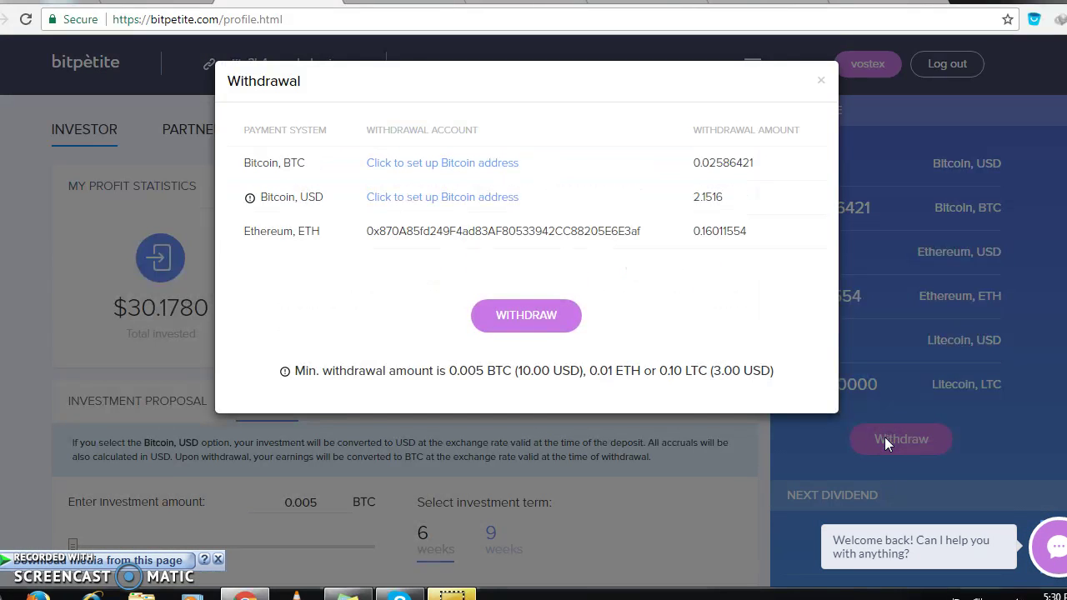
click(497, 164)
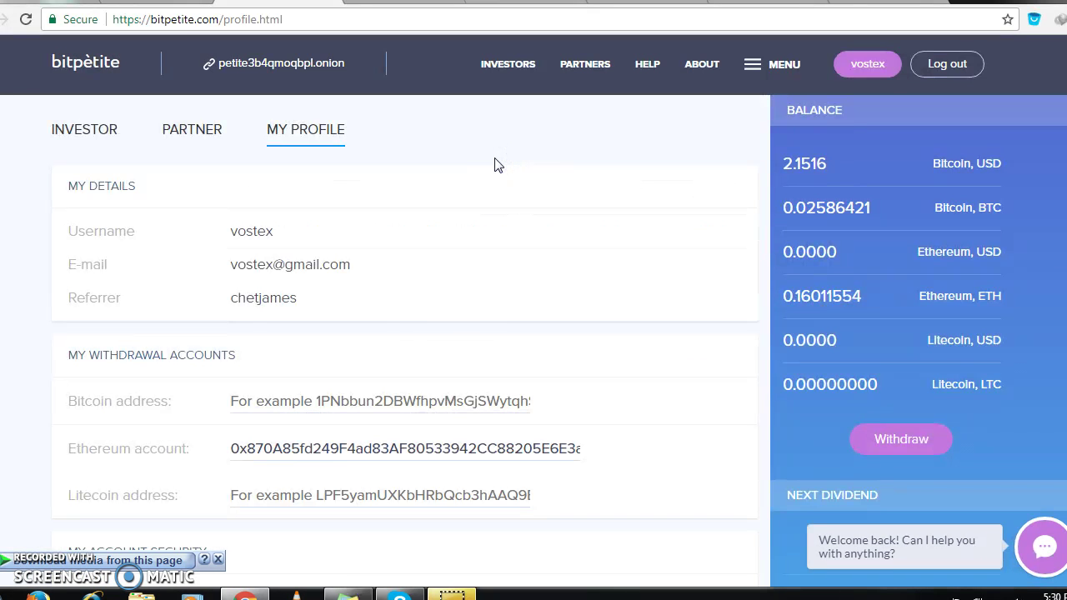
click(386, 398)
right_click(386, 398)
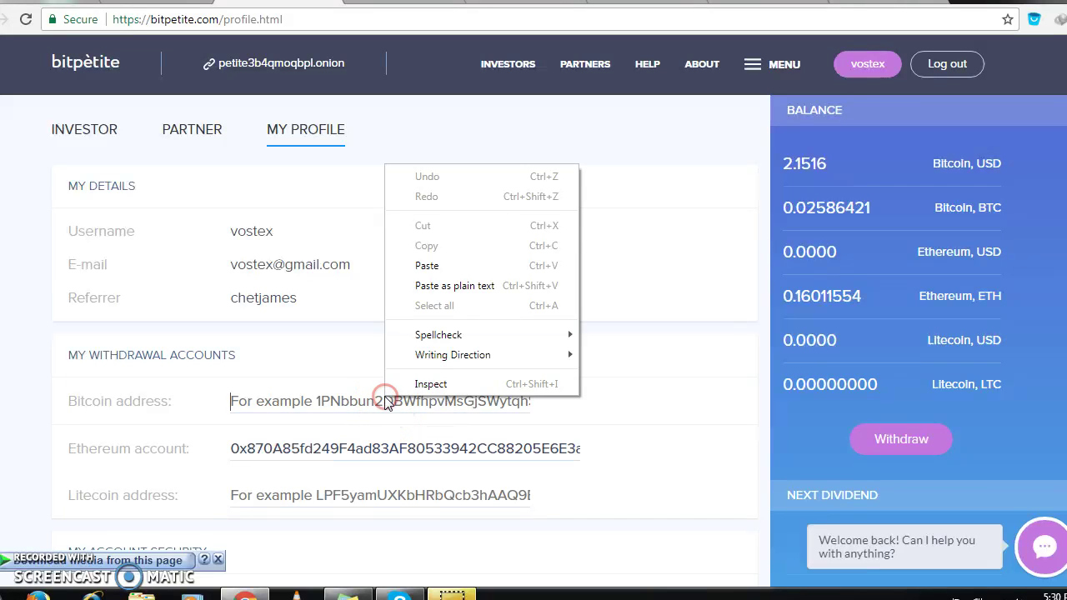
click(429, 274)
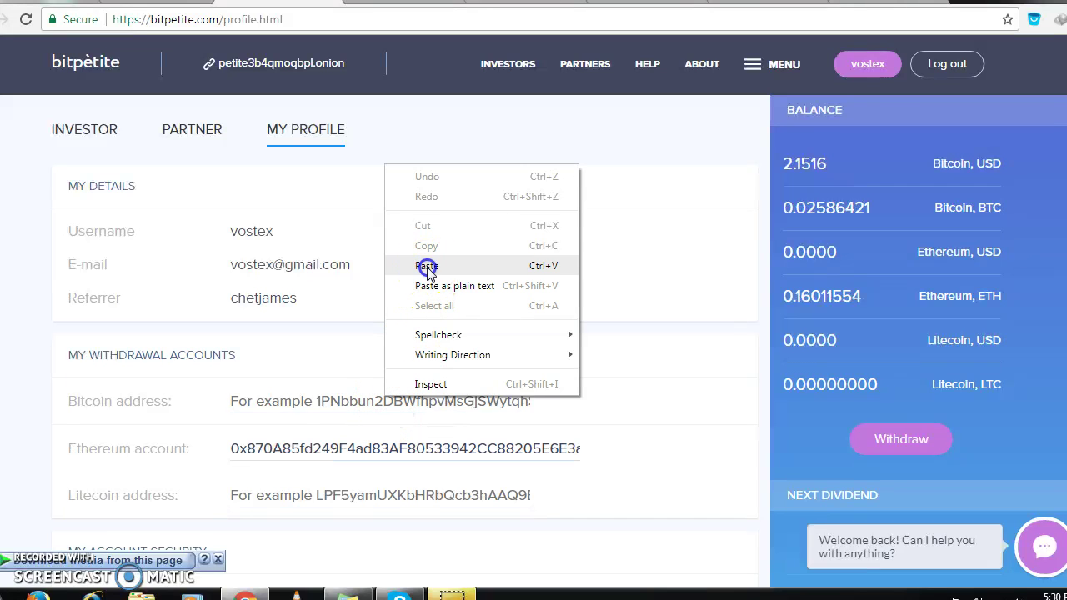
click(1002, 543)
scroll(533, 333, down, 3)
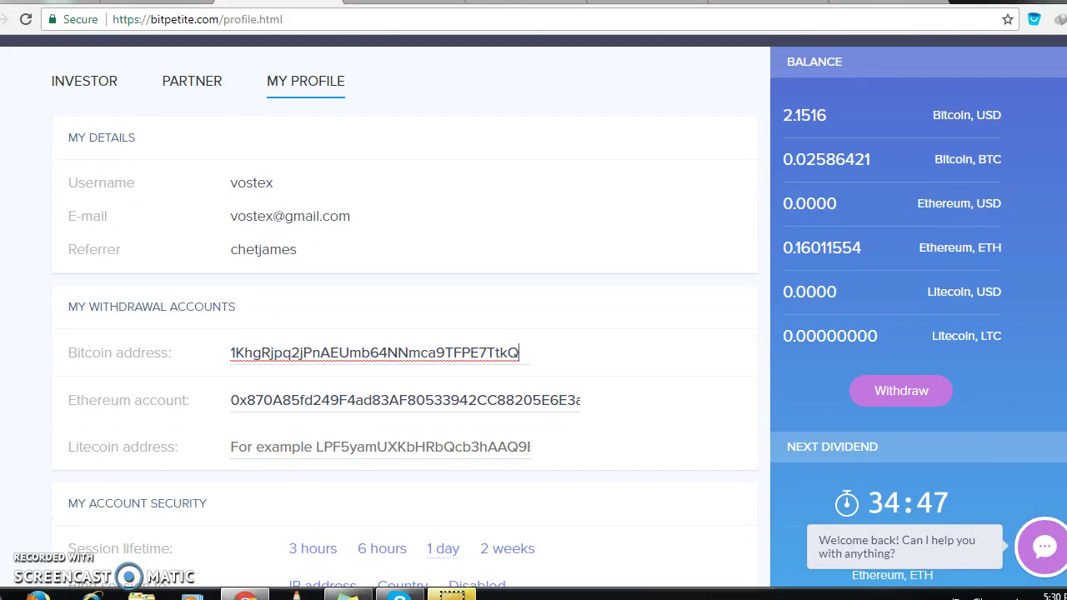
scroll(534, 333, down, 2)
scroll(534, 334, down, 2)
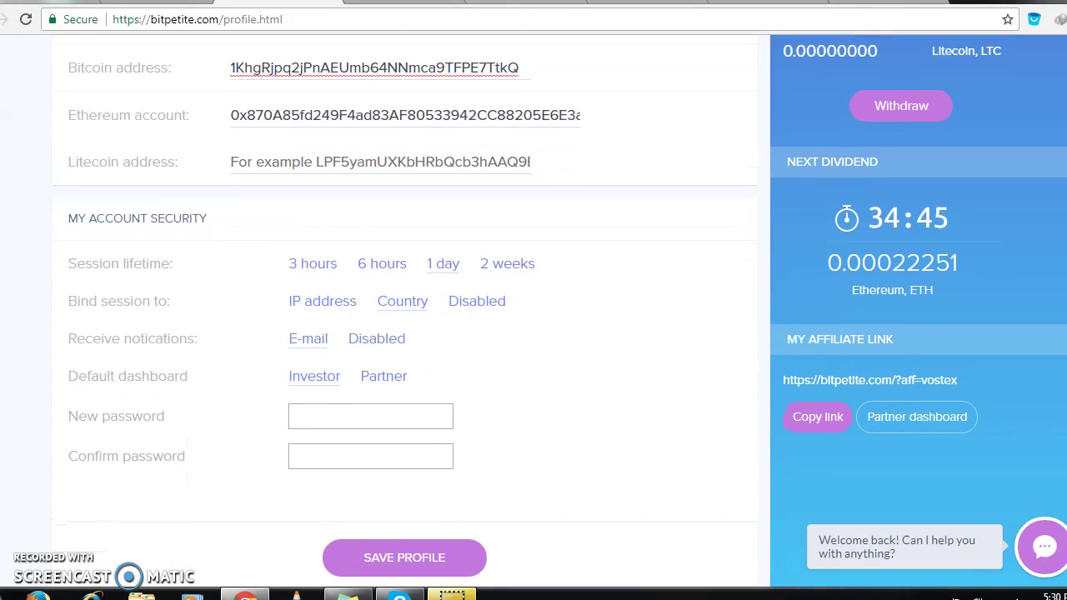
scroll(534, 334, down, 2)
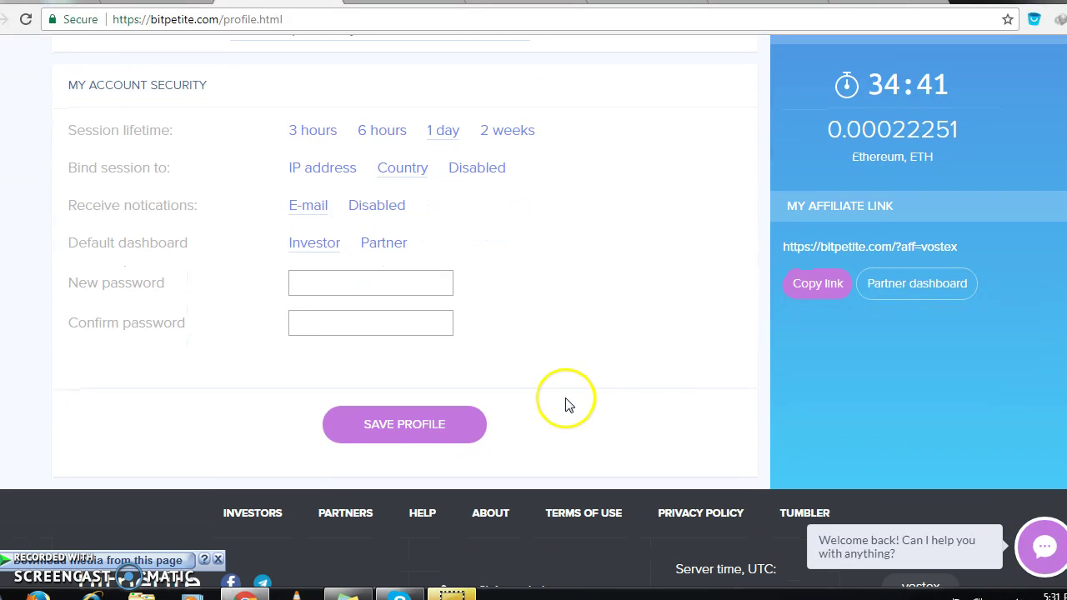
- Save the profile and copy the PIN from the 'Security PIN: Update profile' email in Gmail
click(436, 442)
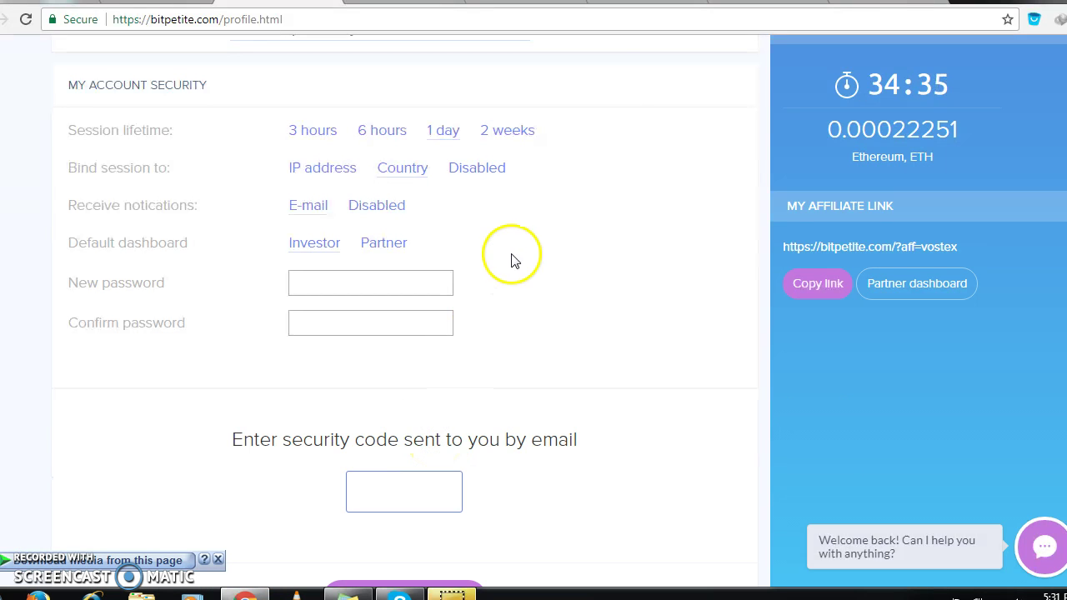
click(750, 1)
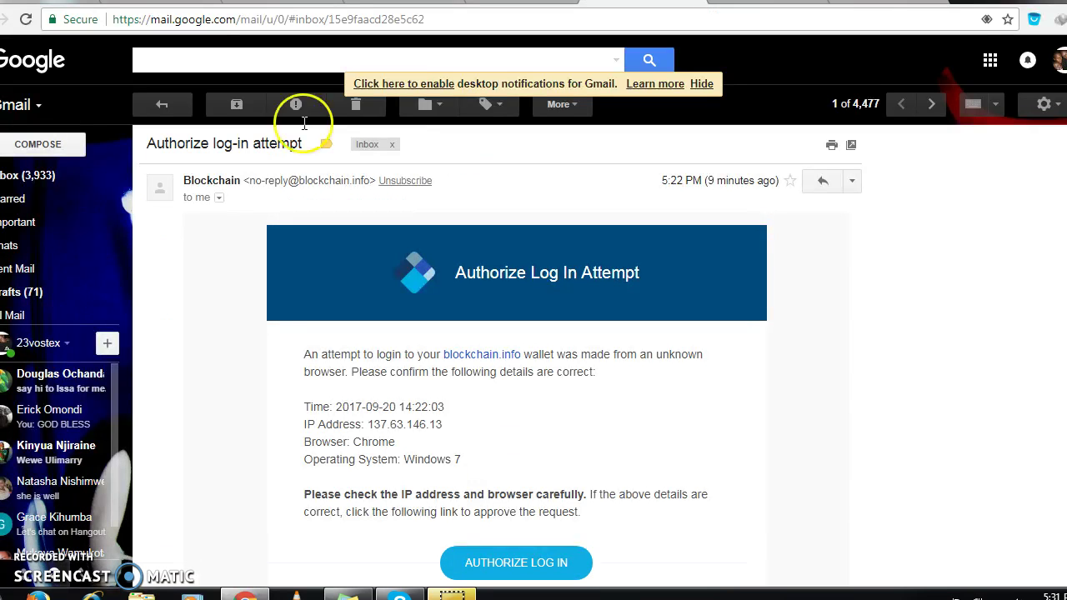
click(23, 177)
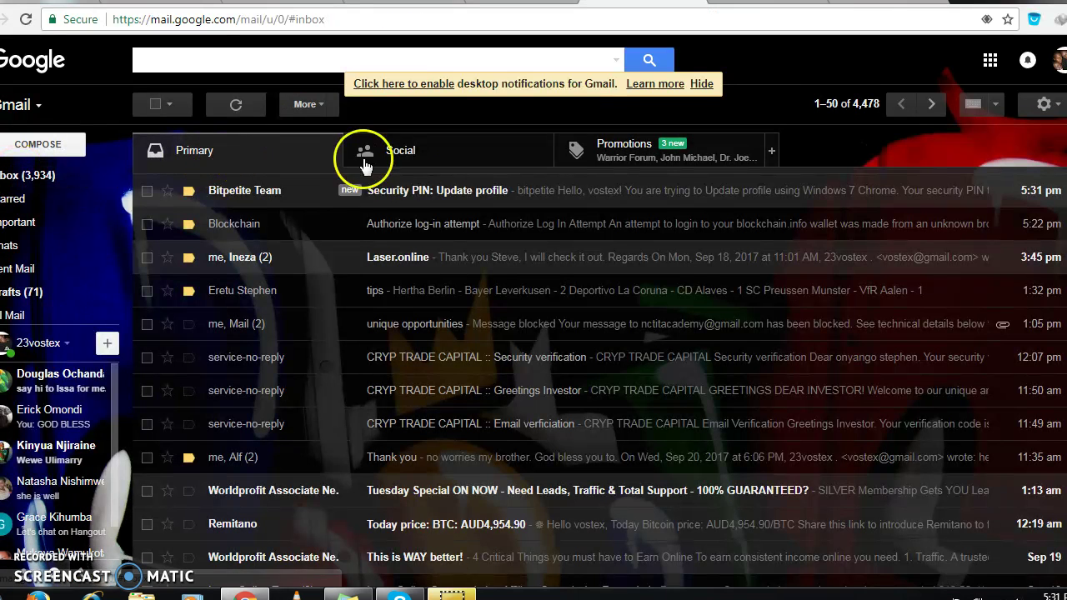
click(366, 181)
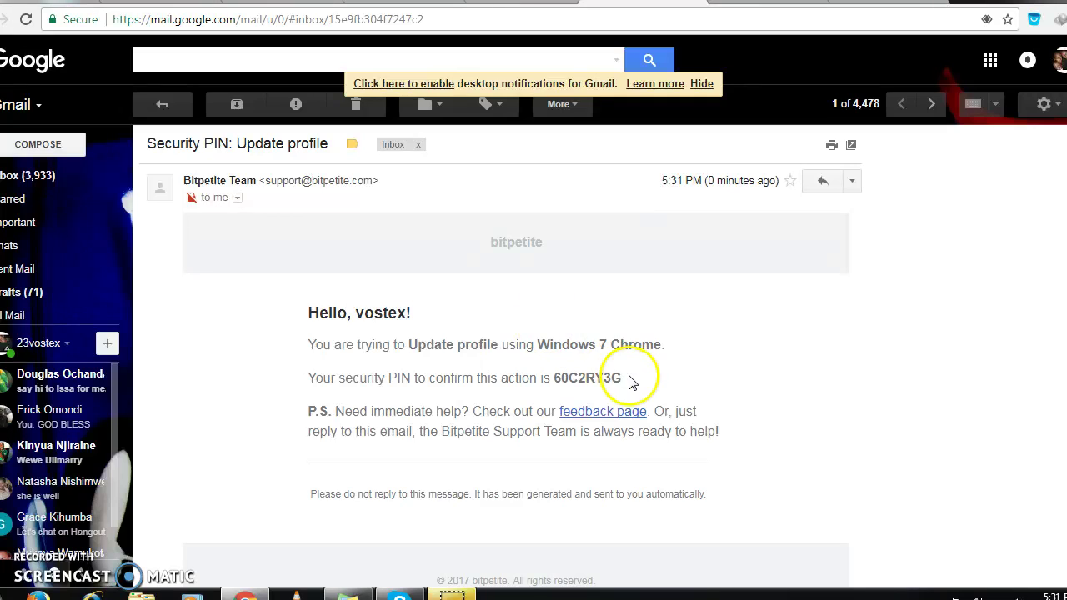
drag(625, 379, 555, 376)
right_click(568, 375)
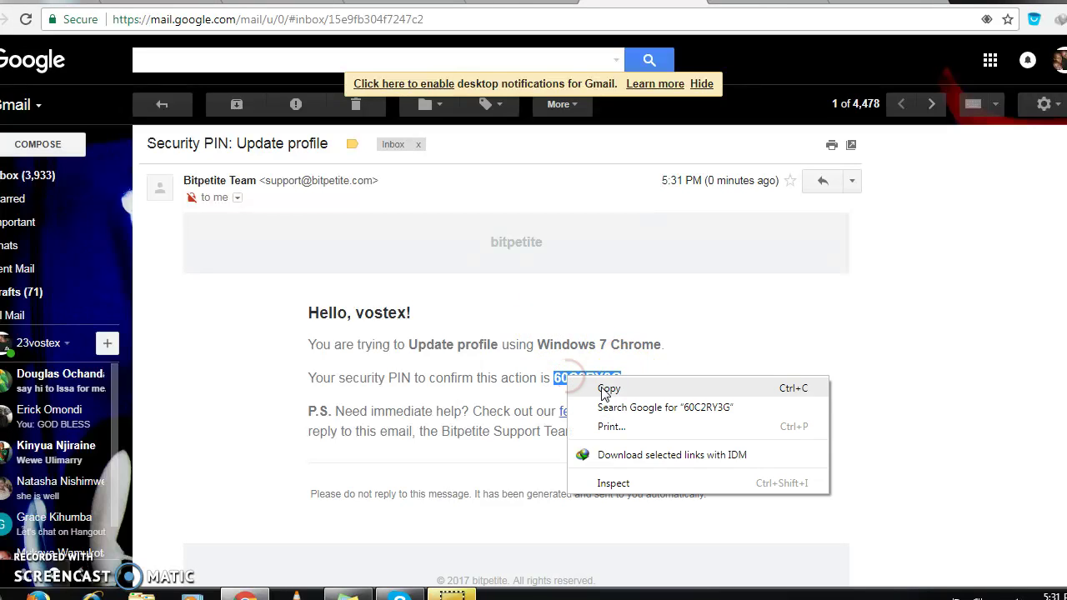
click(573, 385)
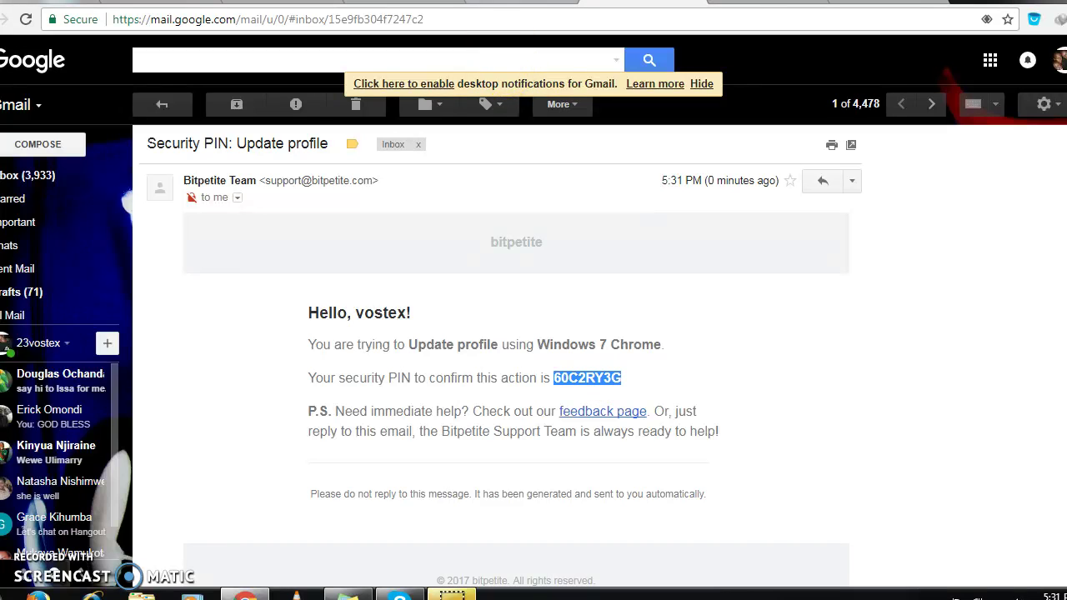
click(302, 7)
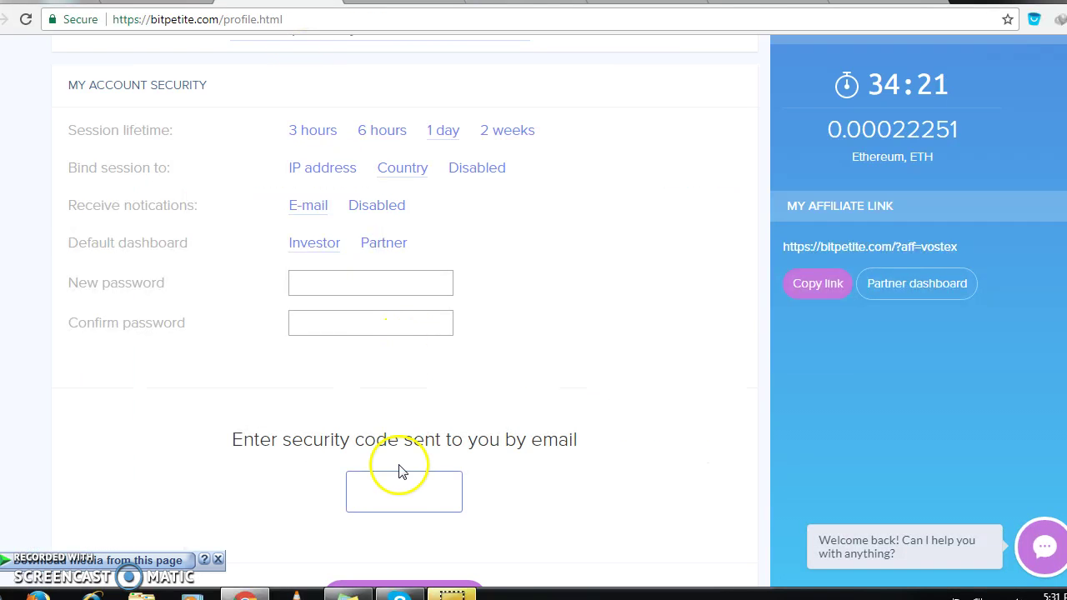
- Paste the security PIN to confirm saving the profile, then open the Withdrawal dialog
right_click(393, 495)
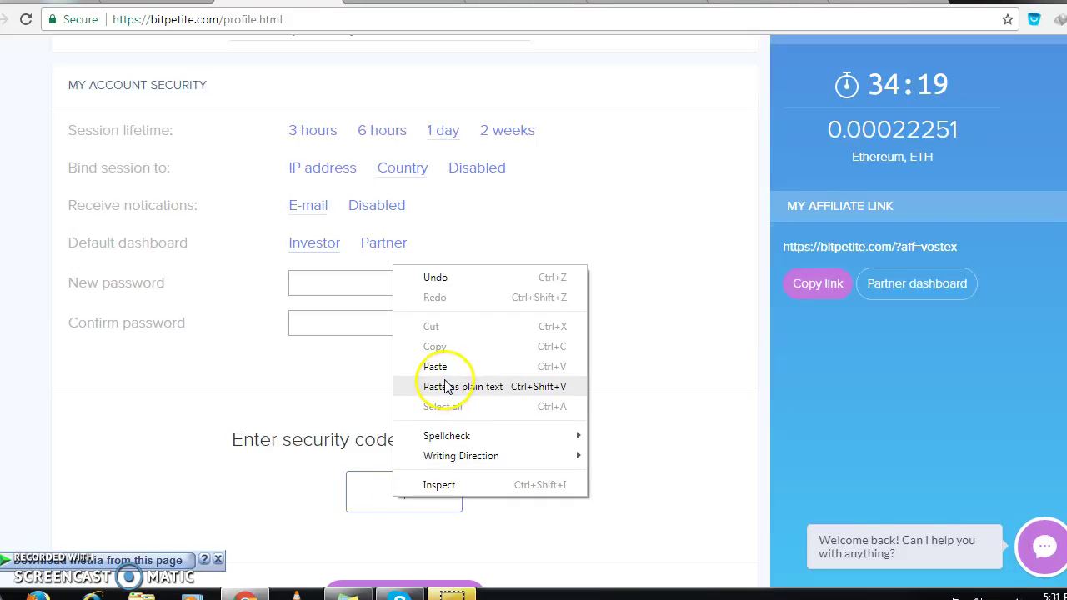
click(437, 367)
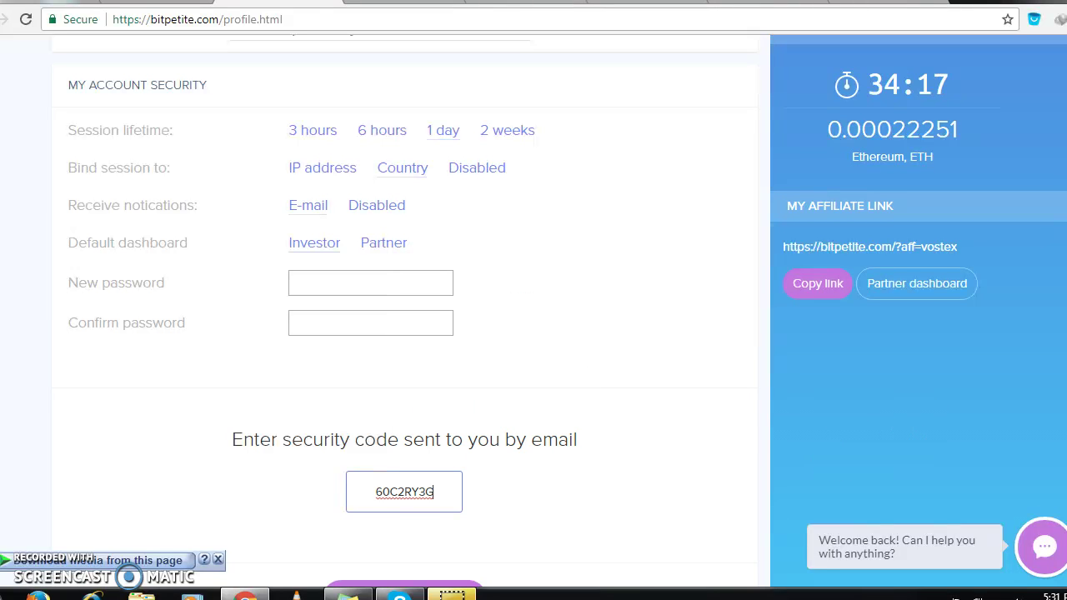
scroll(727, 367, down, 3)
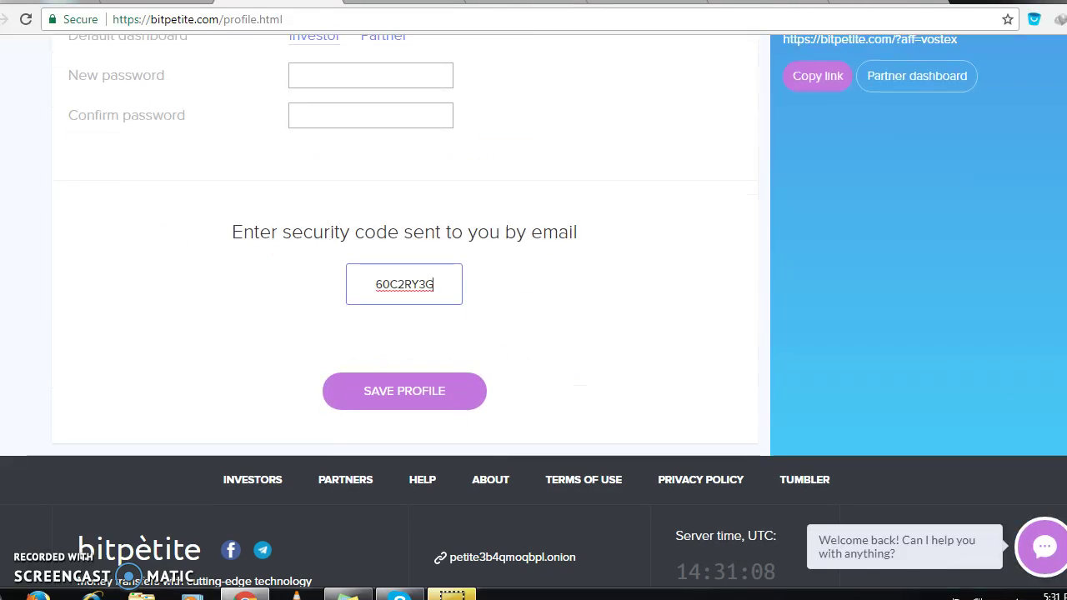
click(458, 396)
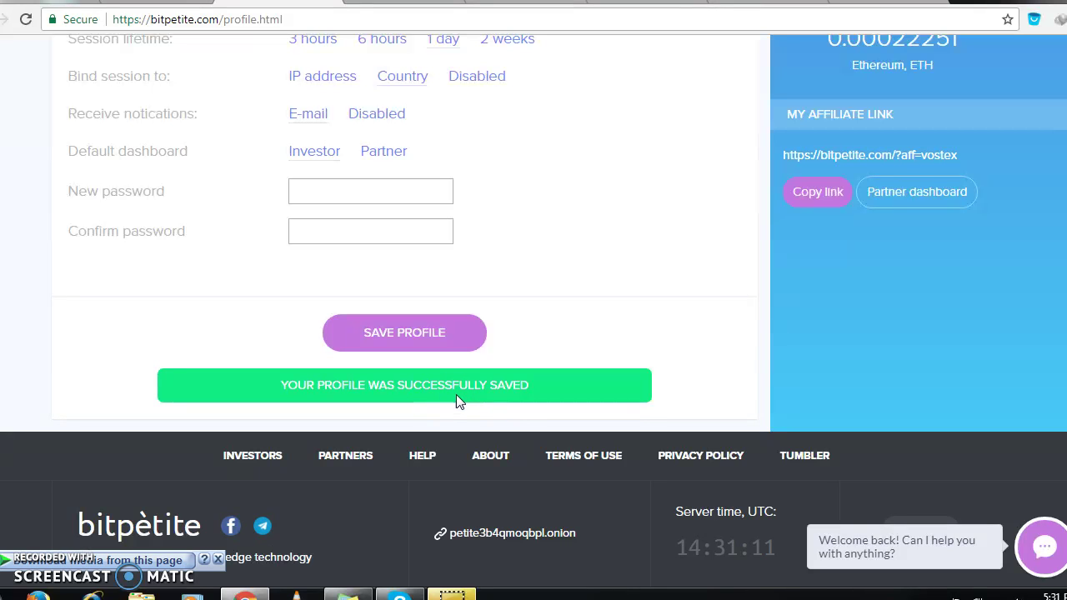
scroll(456, 394, up, 6)
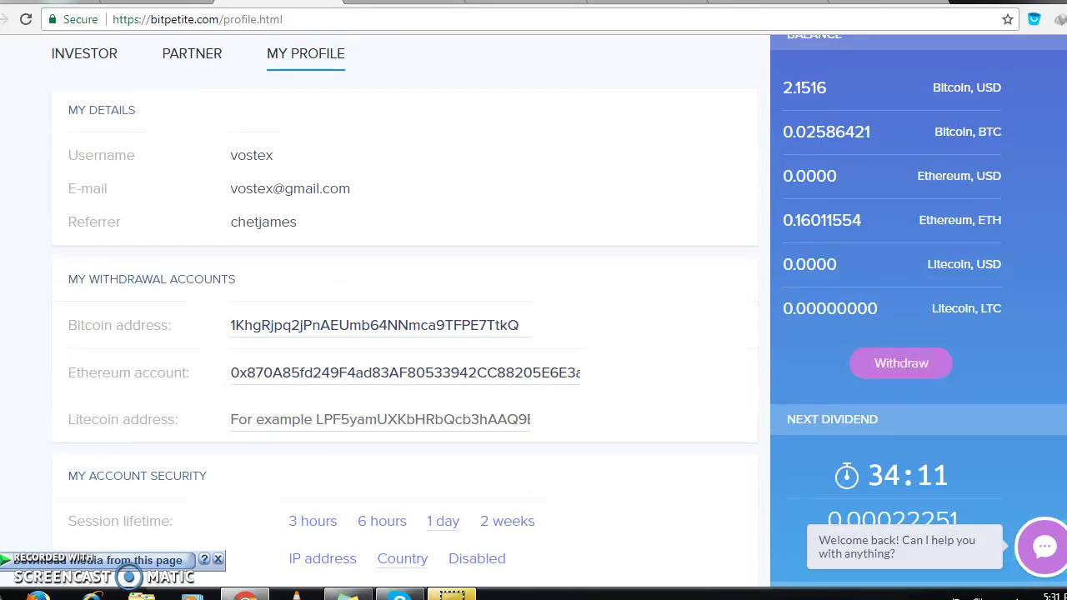
click(900, 369)
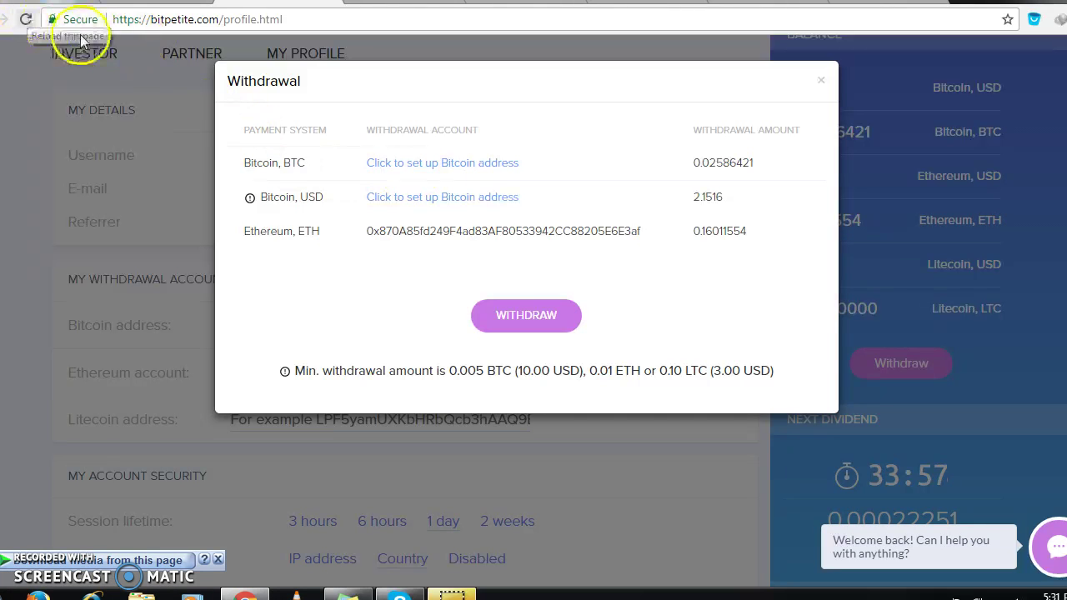
- Reload the page and reopen the Withdrawal dialog so both Bitcoin rows show the saved address
click(25, 19)
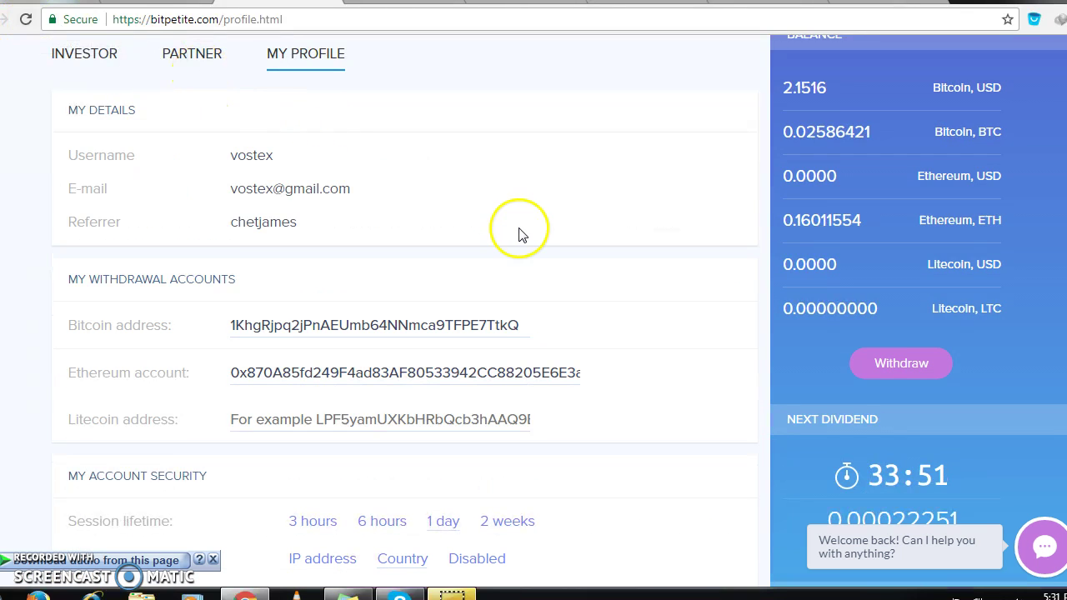
click(895, 363)
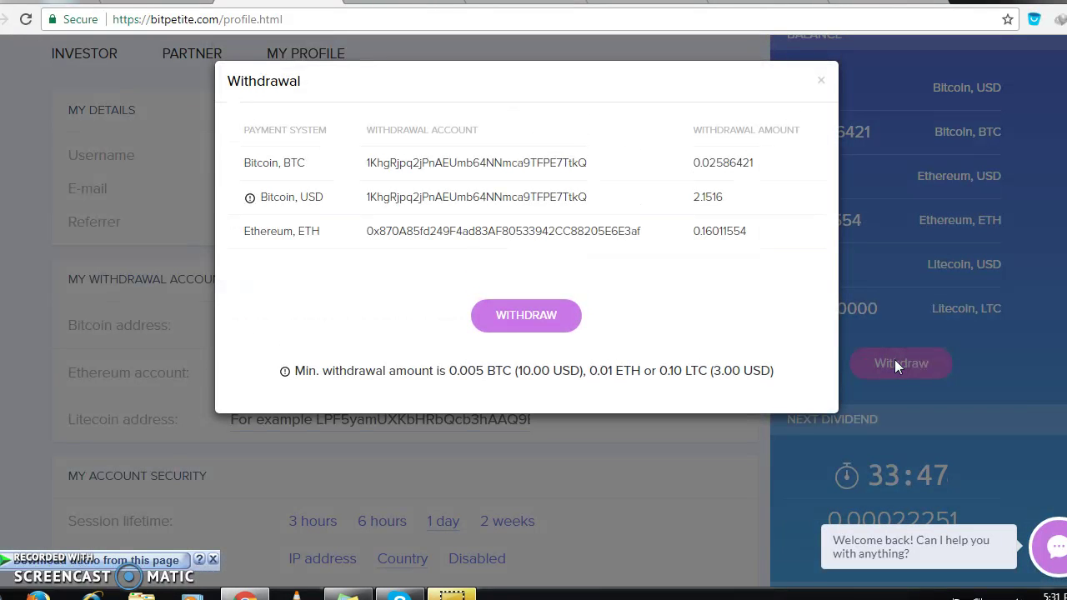
click(792, 262)
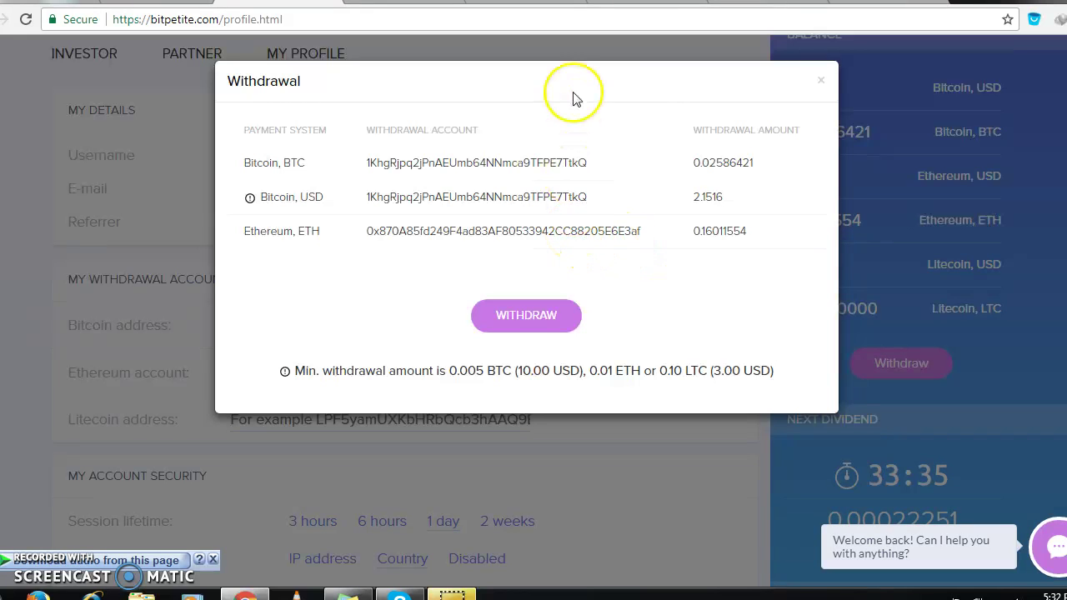
click(581, 7)
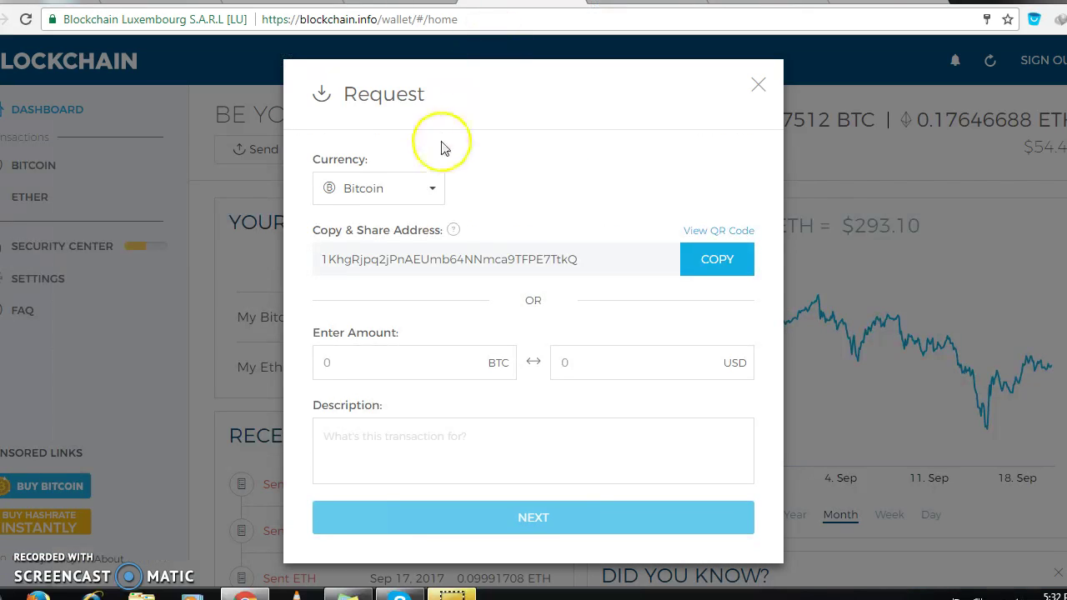
click(434, 190)
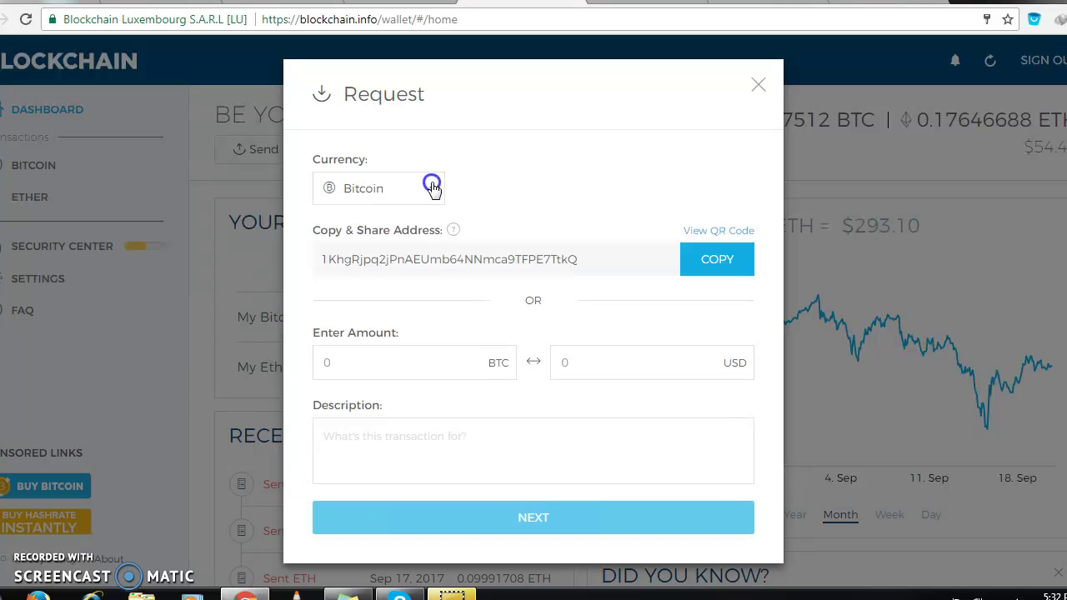
click(412, 258)
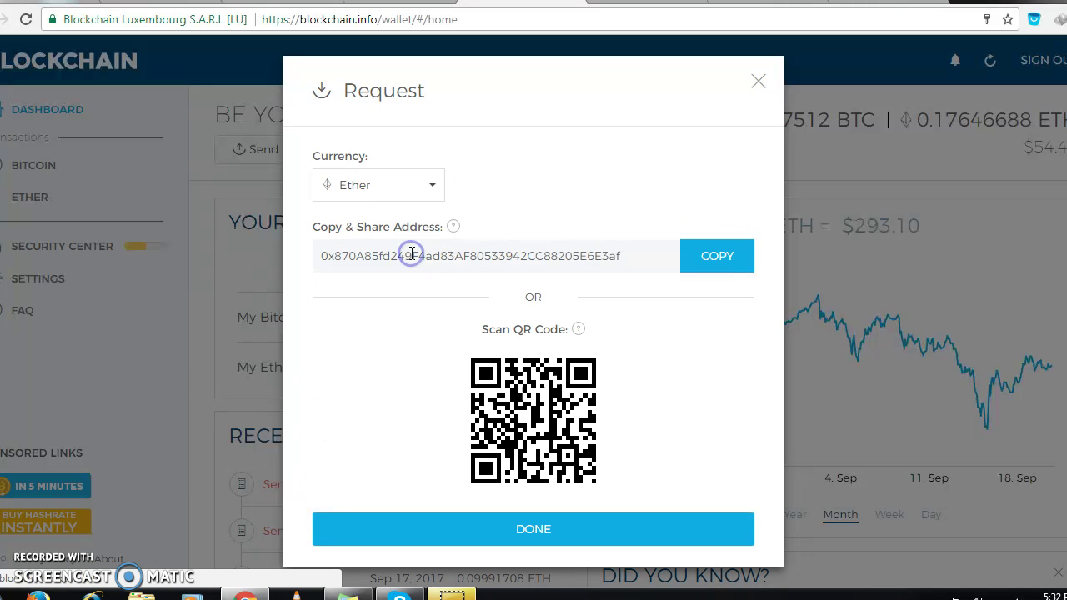
click(430, 191)
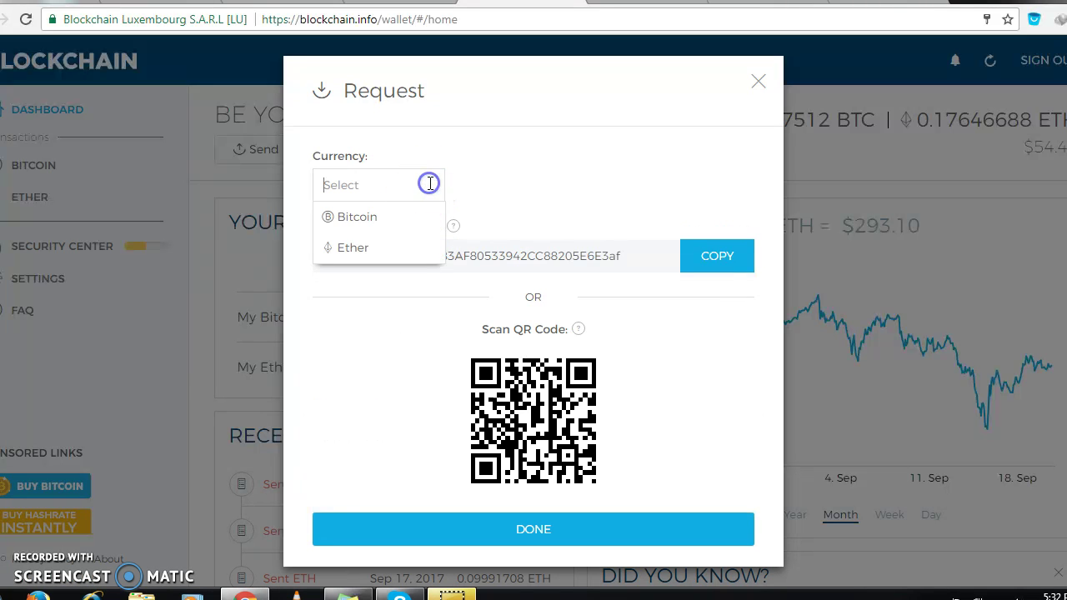
click(409, 219)
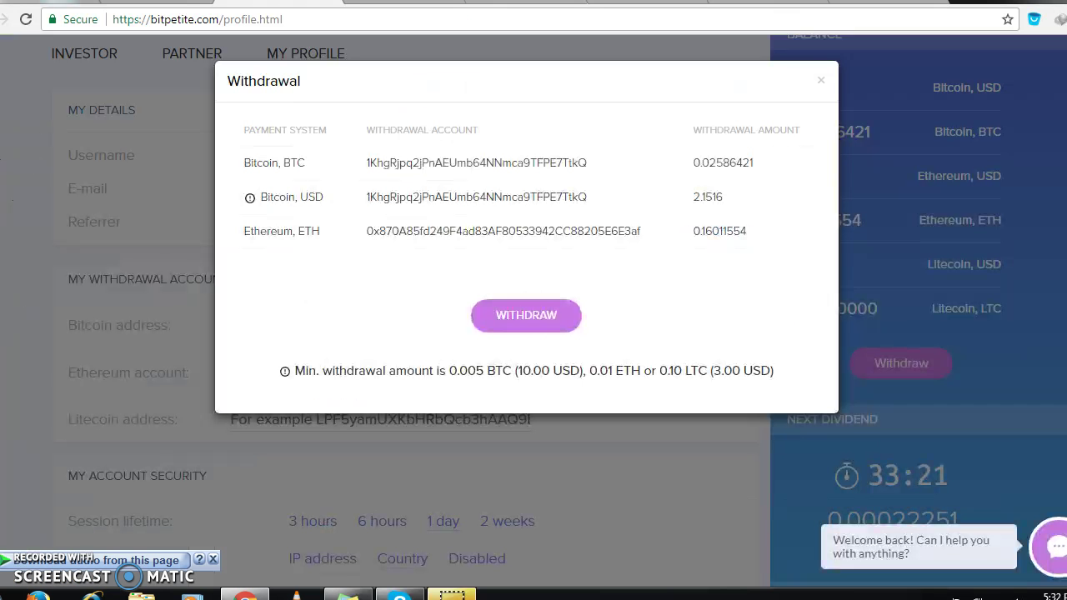
- Submit the withdrawal of all balances, close the dialog, and switch to the wallet tab
click(478, 167)
click(523, 315)
click(524, 316)
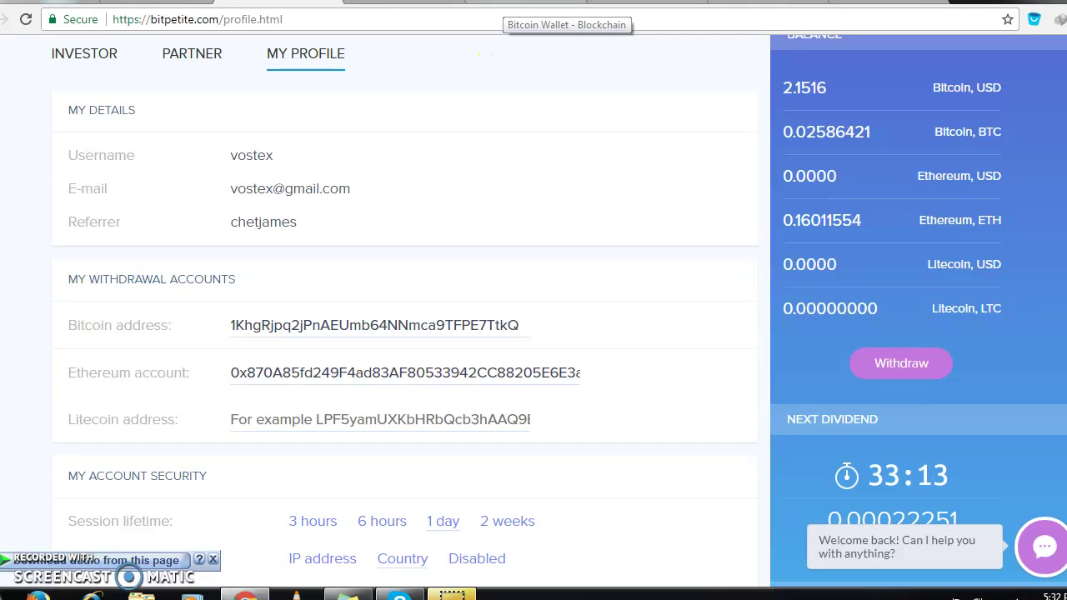
key(ctrl+Tab)
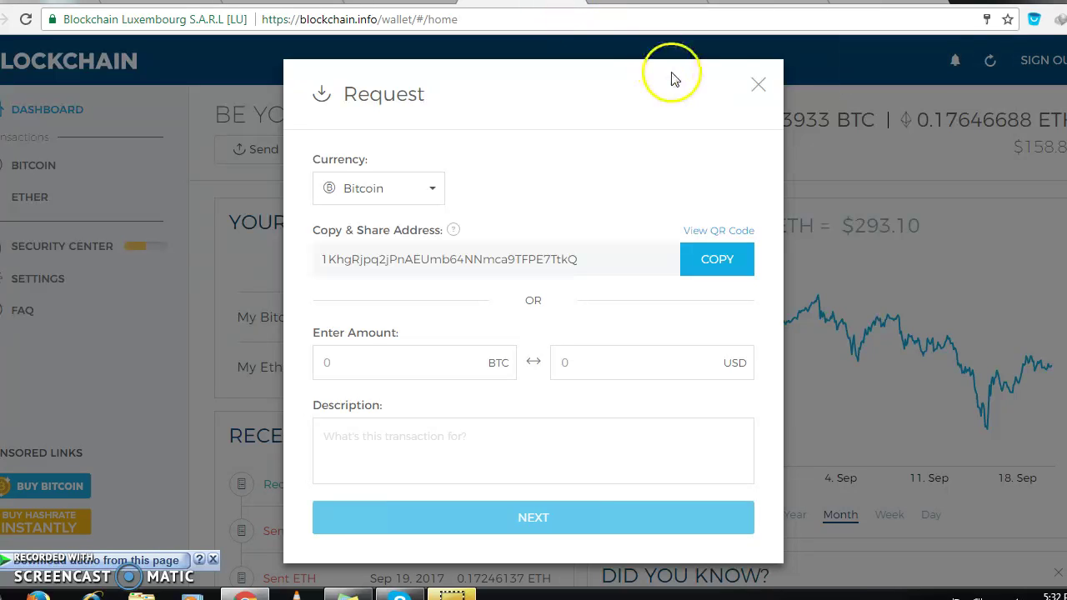
- Check the pending 0.02586421 BTC receipt in the Bitcoin history, then view the Ether history
click(762, 86)
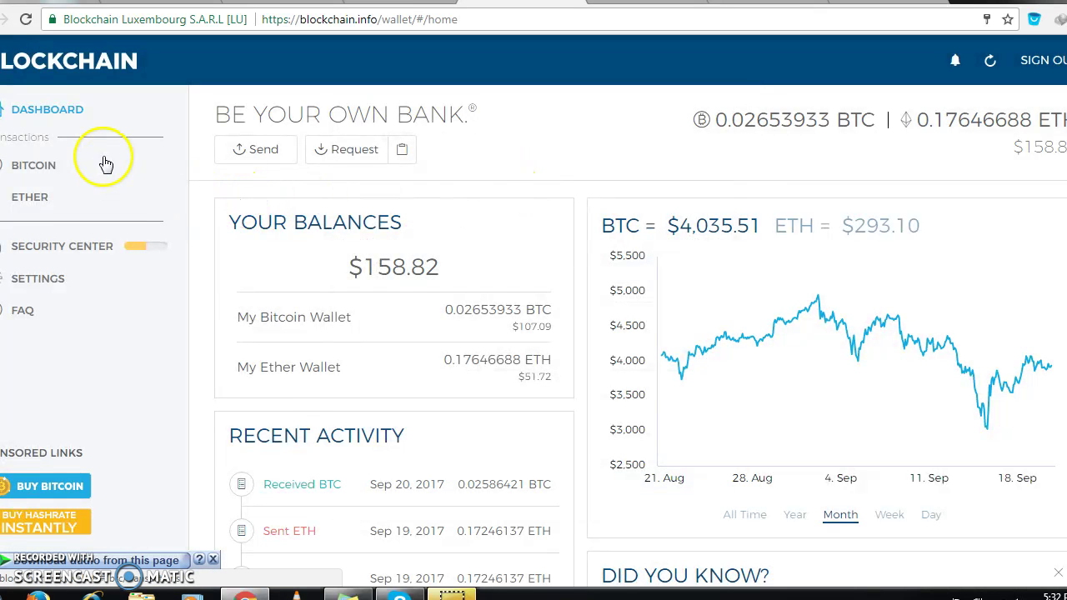
click(40, 165)
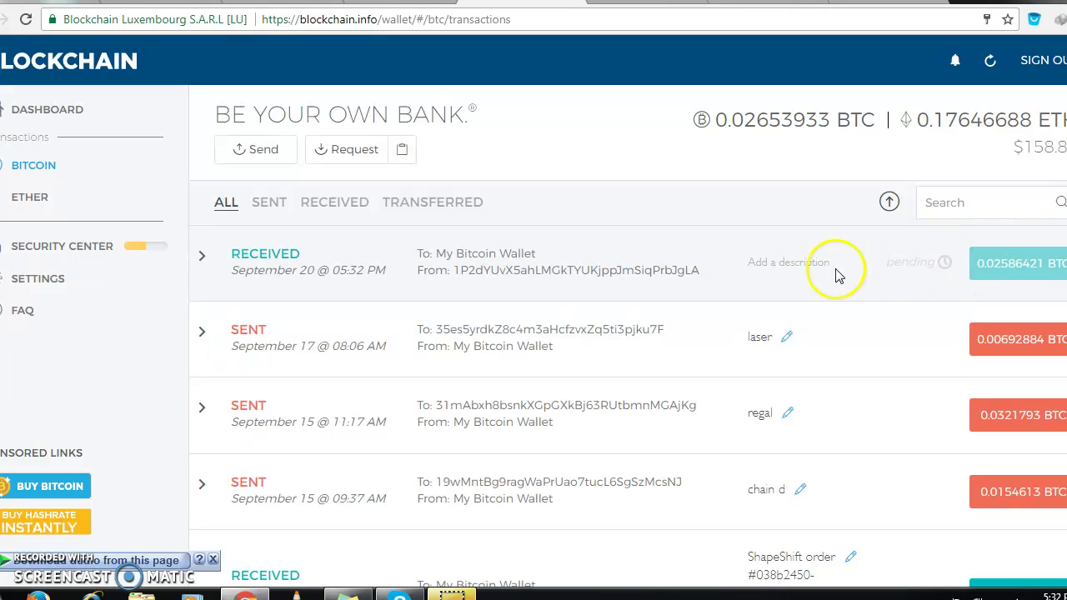
drag(703, 273, 362, 227)
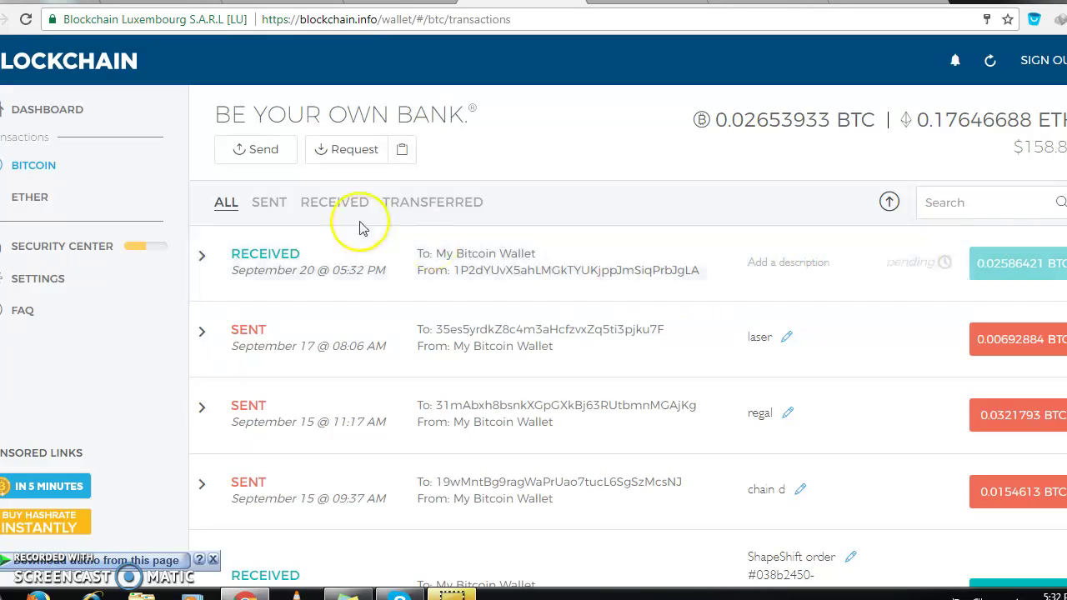
click(38, 200)
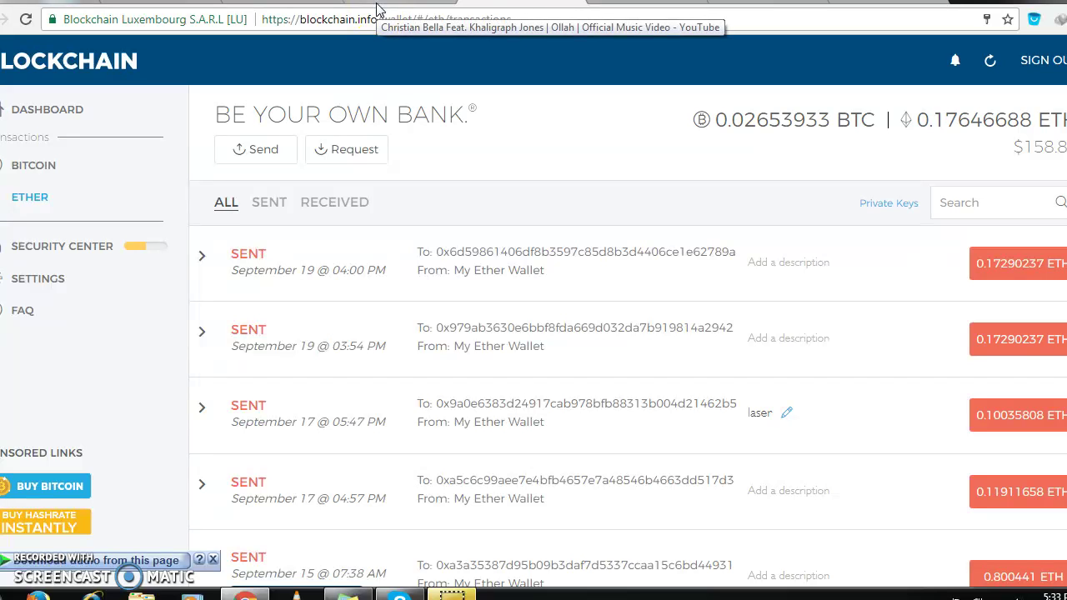
- Go to Bitpetite's Investor tab and reload the page to refresh the balances
click(467, 4)
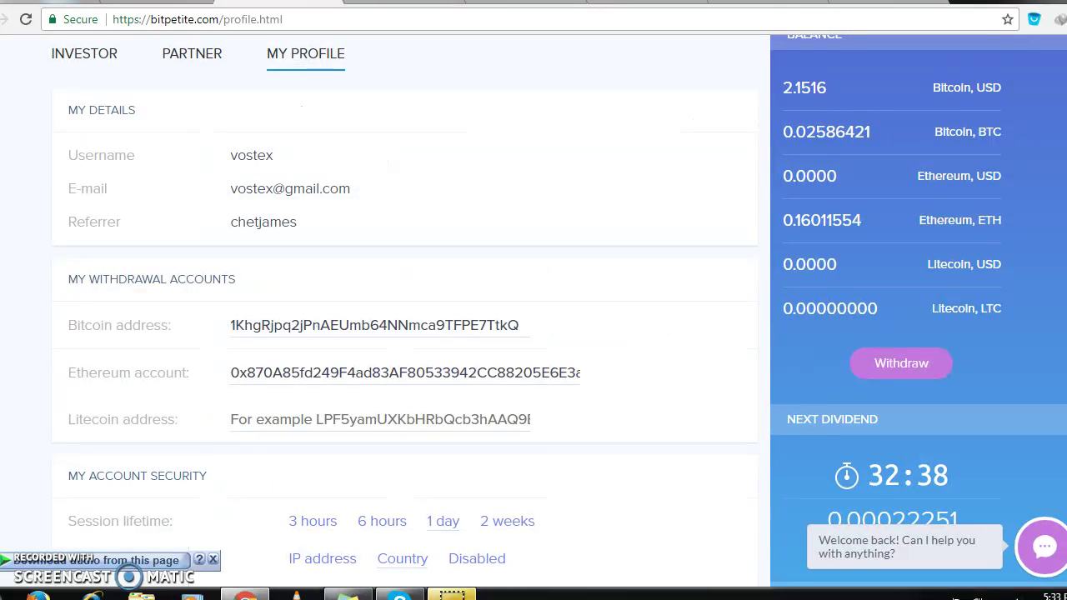
scroll(919, 49, up, 2)
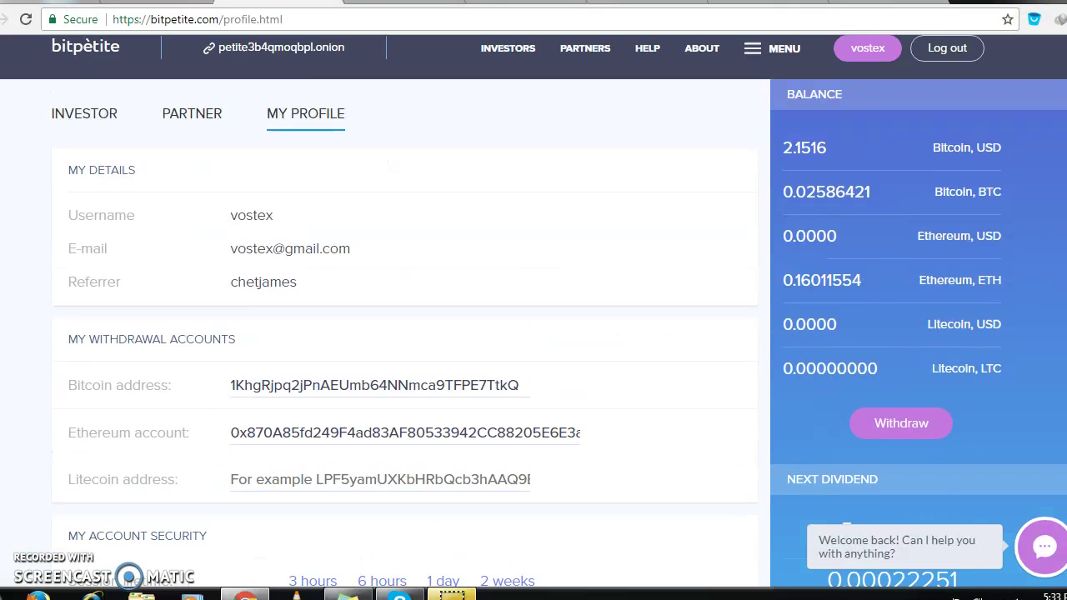
click(92, 133)
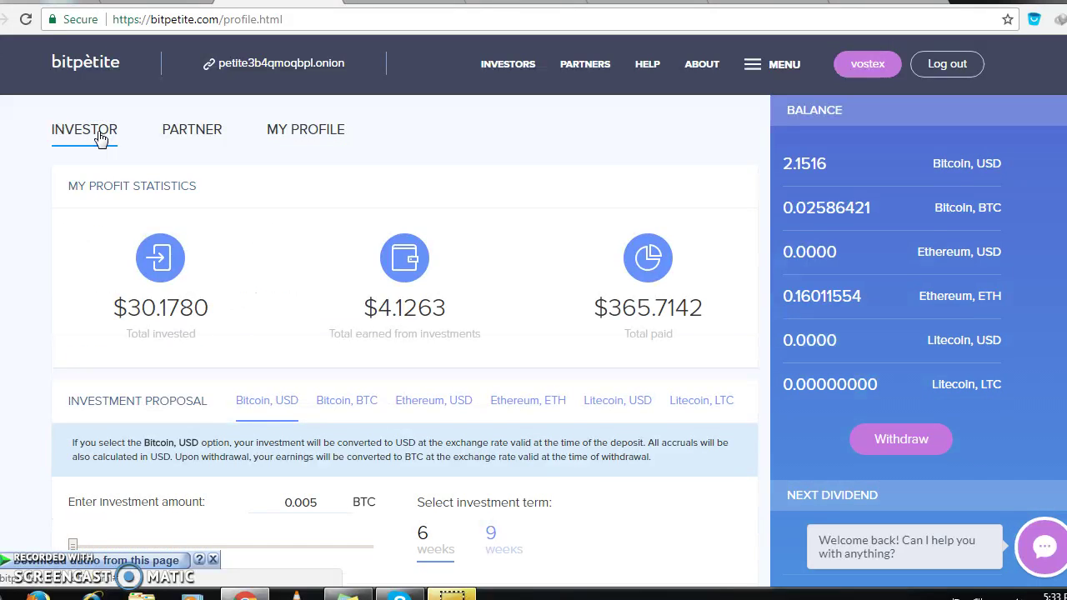
click(92, 133)
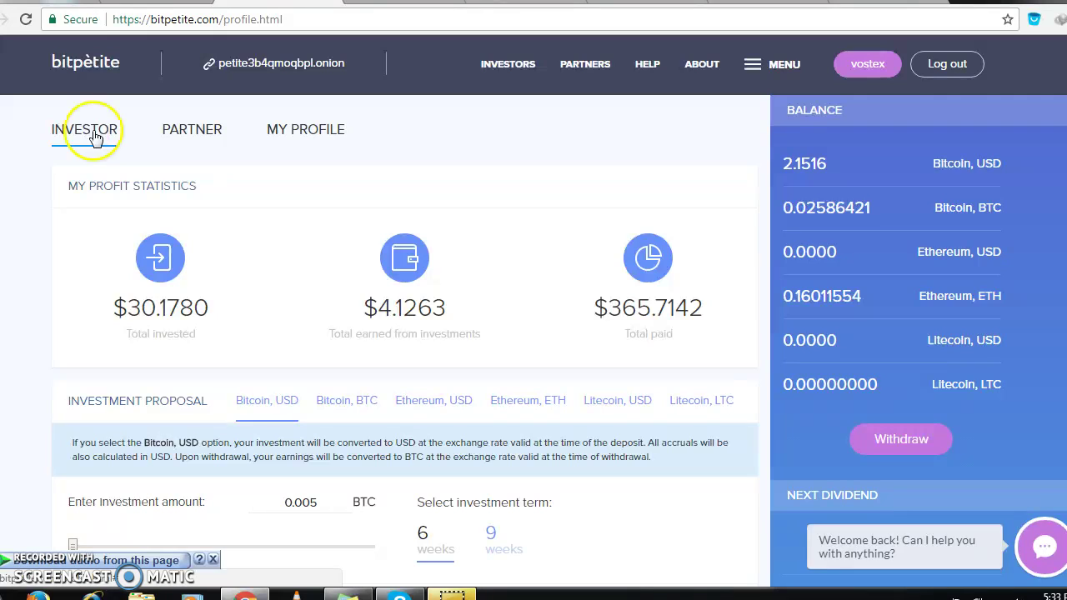
click(25, 21)
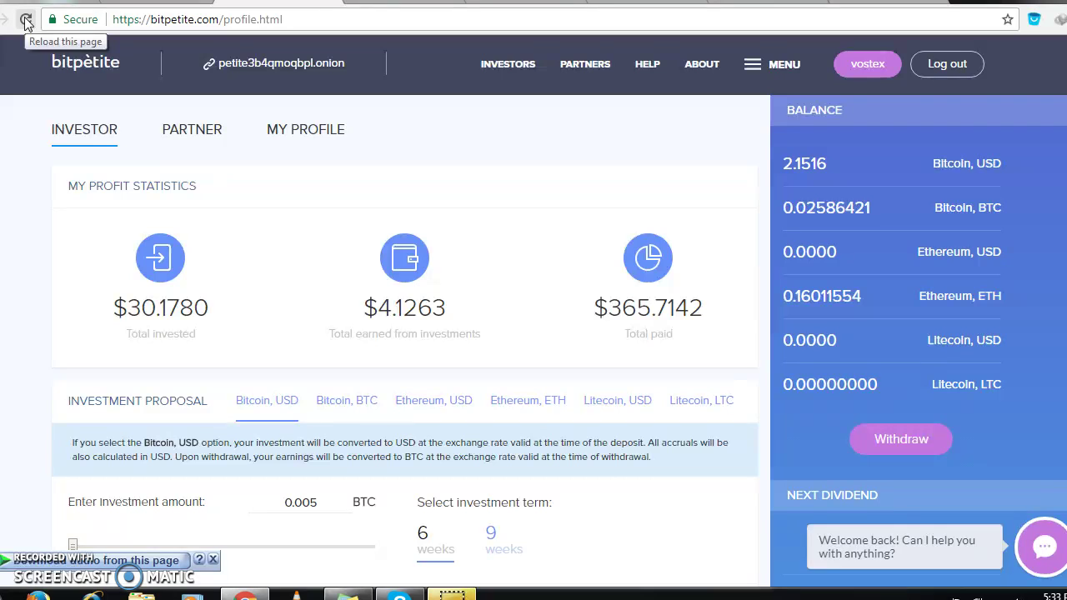
click(25, 21)
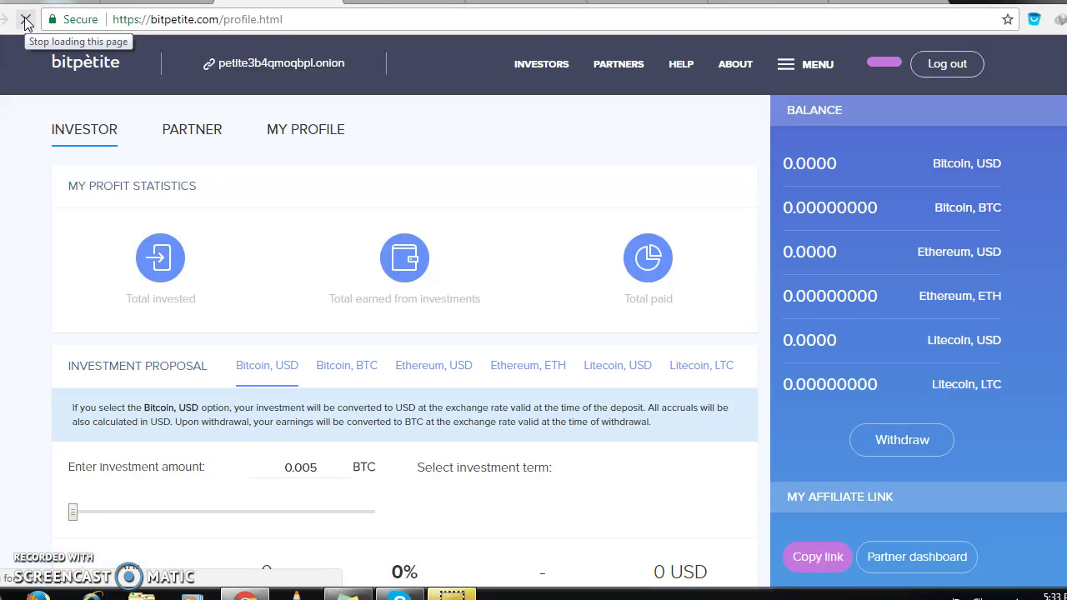